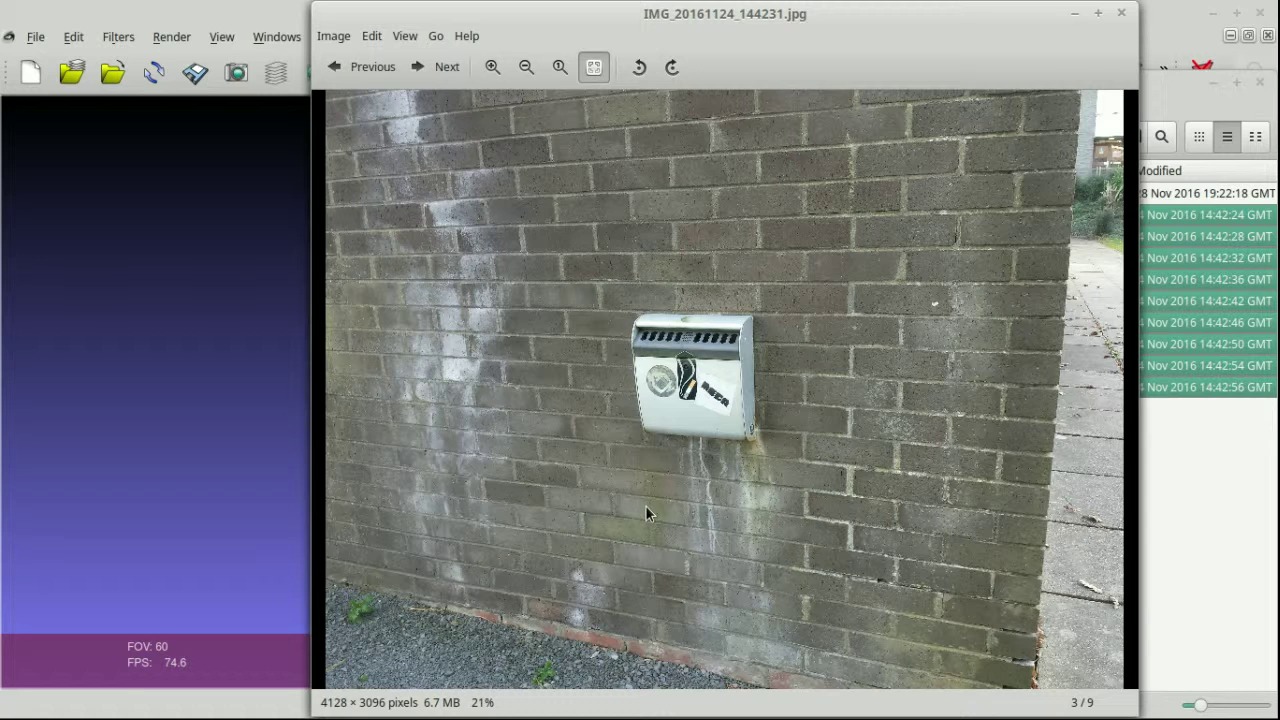
- Cycle through the nine wall photos repeatedly, stopping on IMG_20161124_144245.jpg (6 of 9)
click(426, 70)
click(426, 70)
click(426, 70)
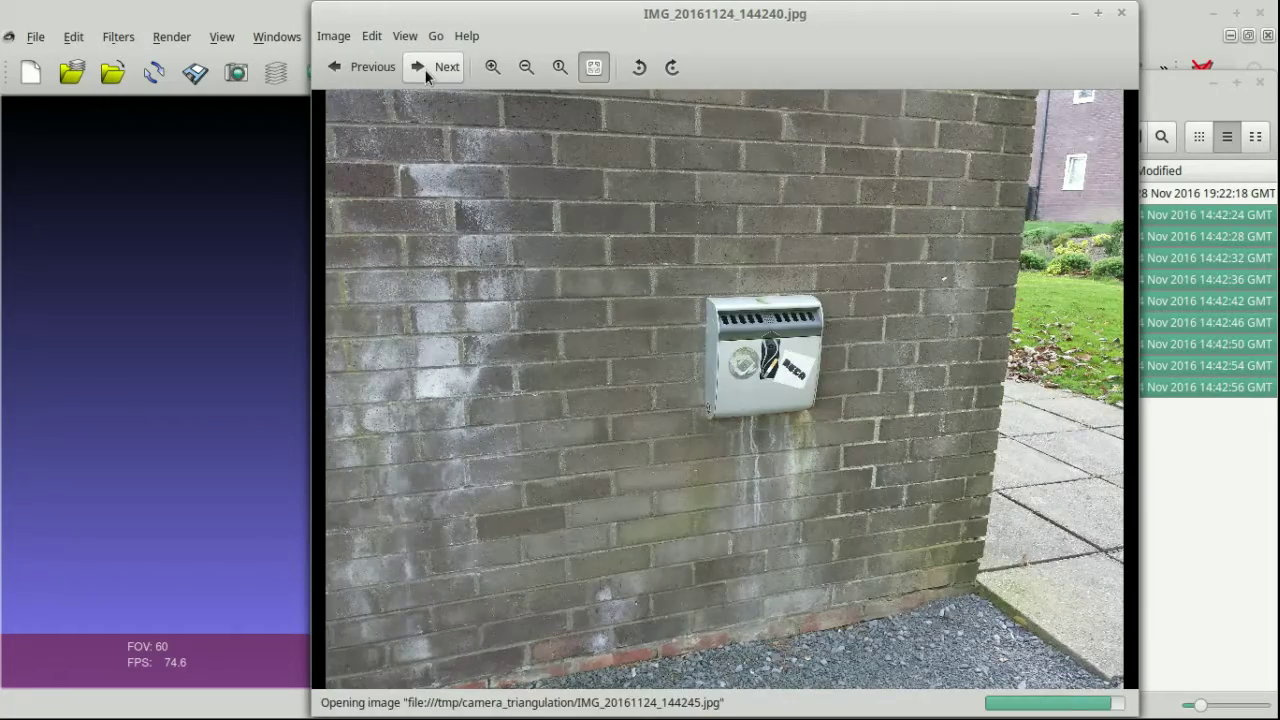
click(426, 70)
click(426, 70)
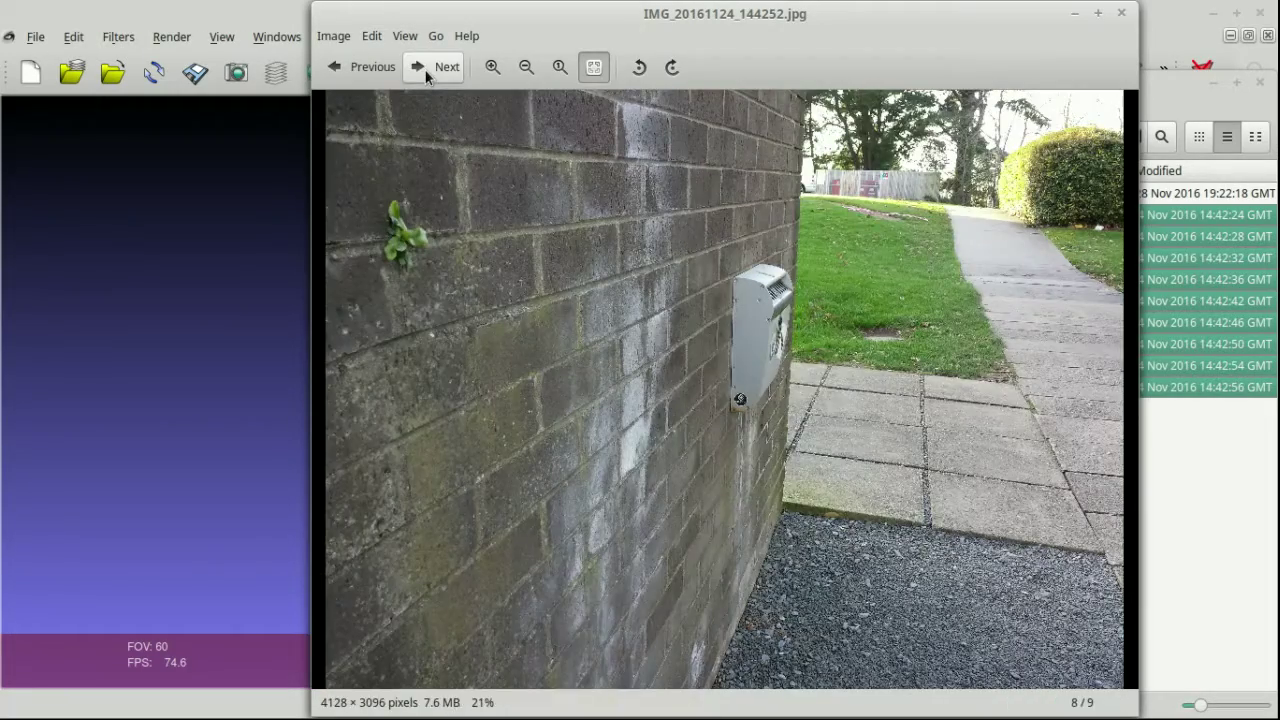
click(426, 70)
click(426, 70)
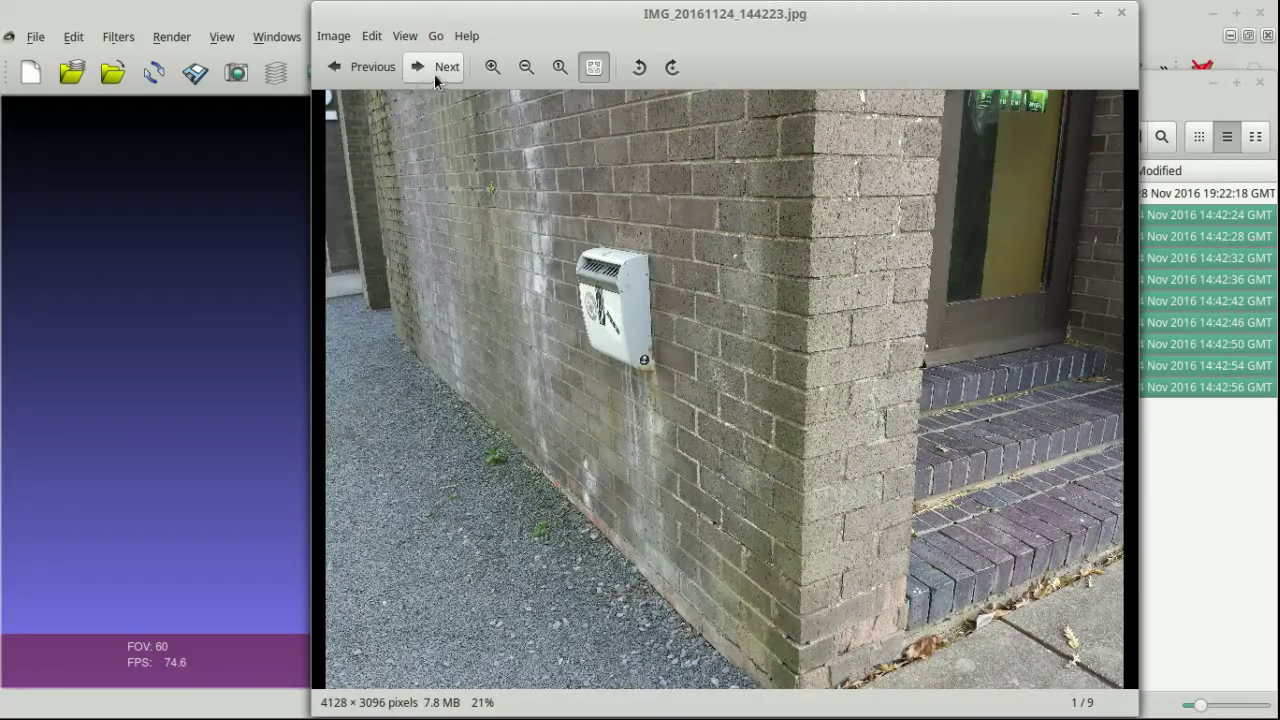
click(434, 74)
click(434, 74)
click(434, 74)
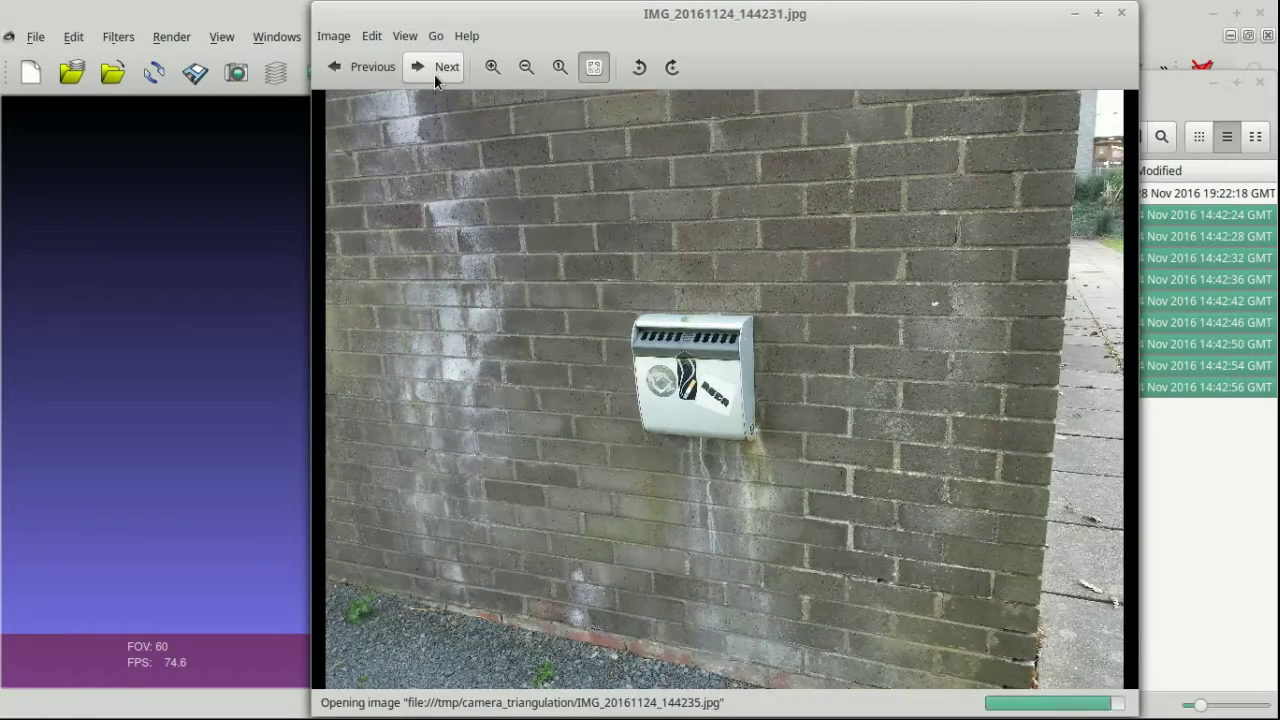
click(434, 74)
click(434, 74)
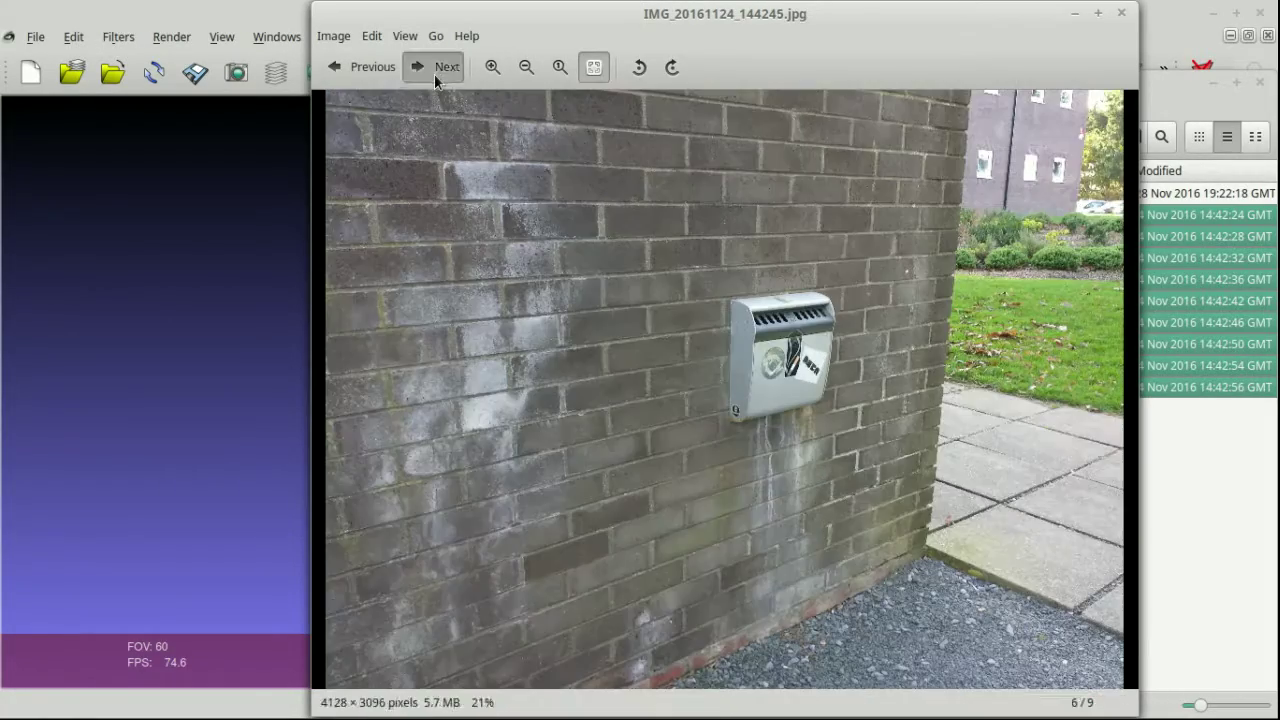
click(434, 74)
click(434, 74)
click(434, 74)
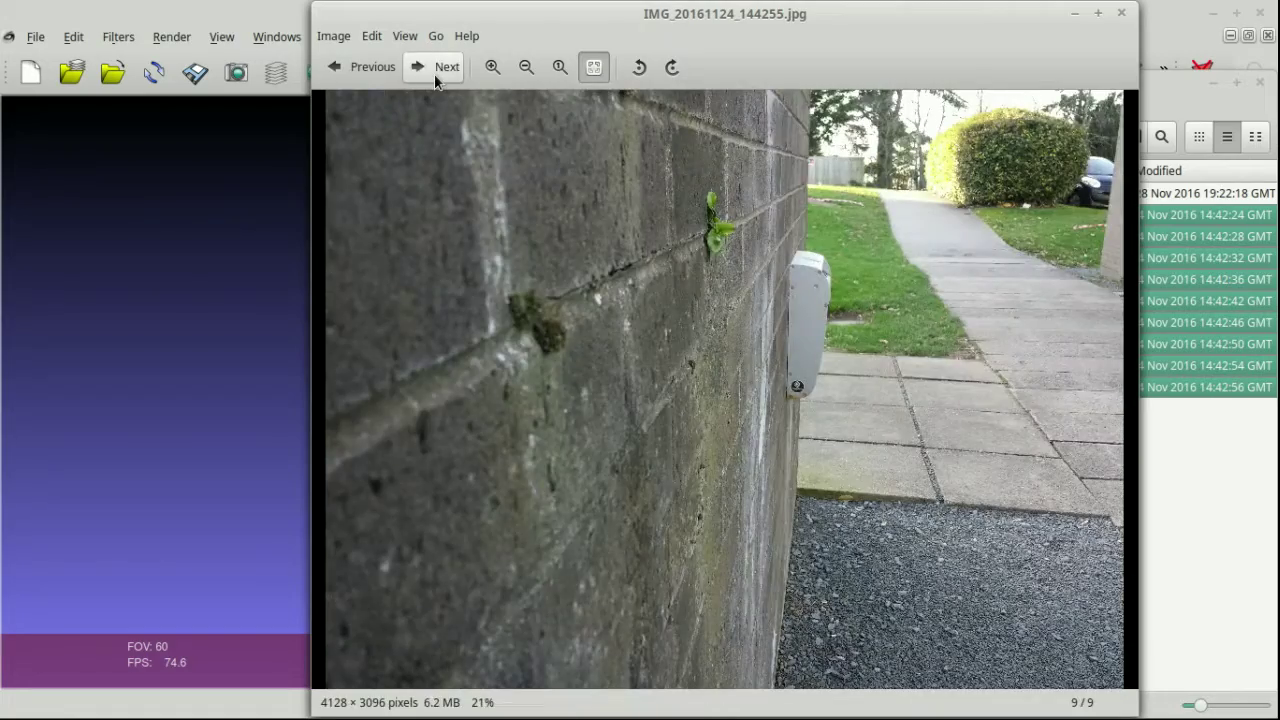
click(434, 74)
click(434, 74)
click(434, 74)
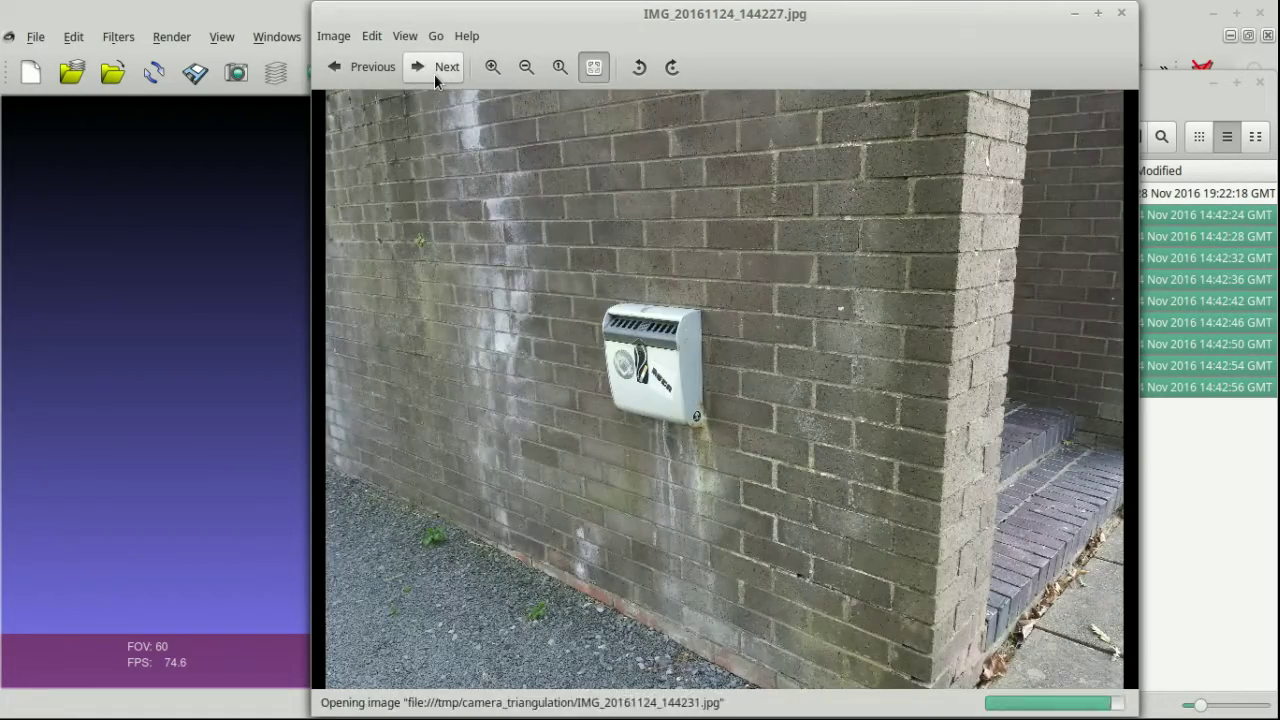
click(434, 74)
click(434, 74)
click(434, 74)
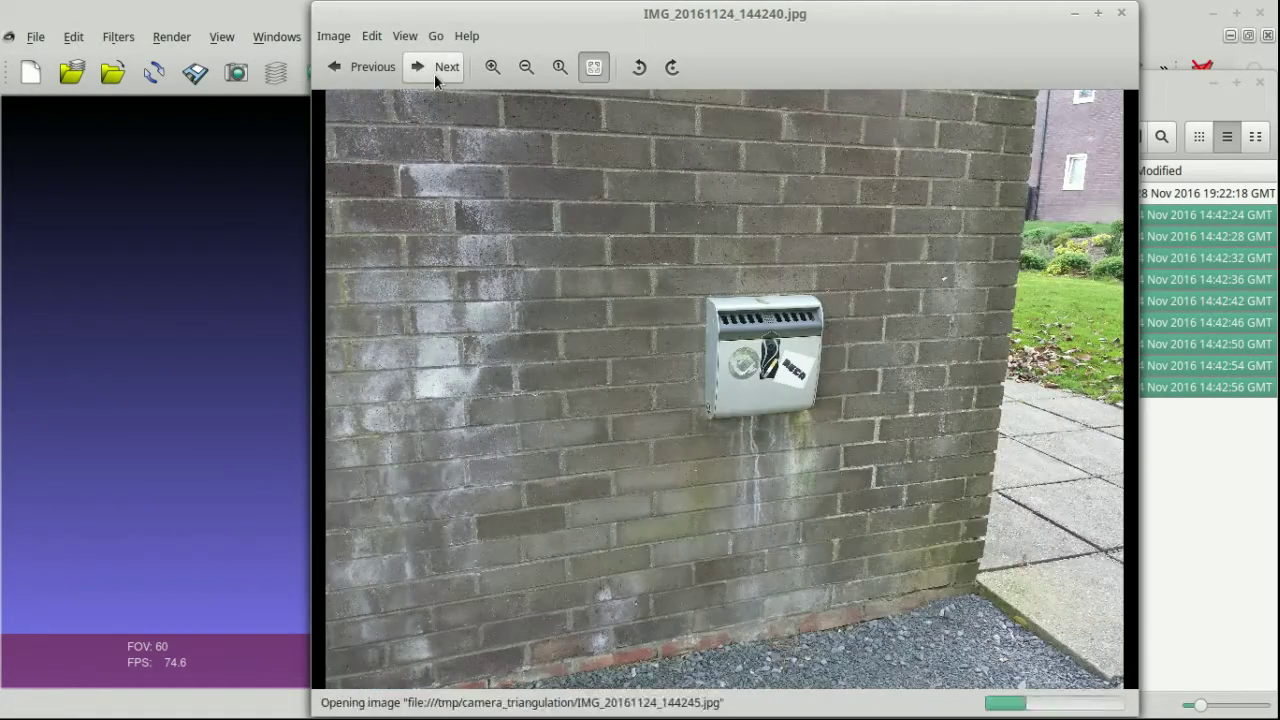
click(434, 74)
click(434, 74)
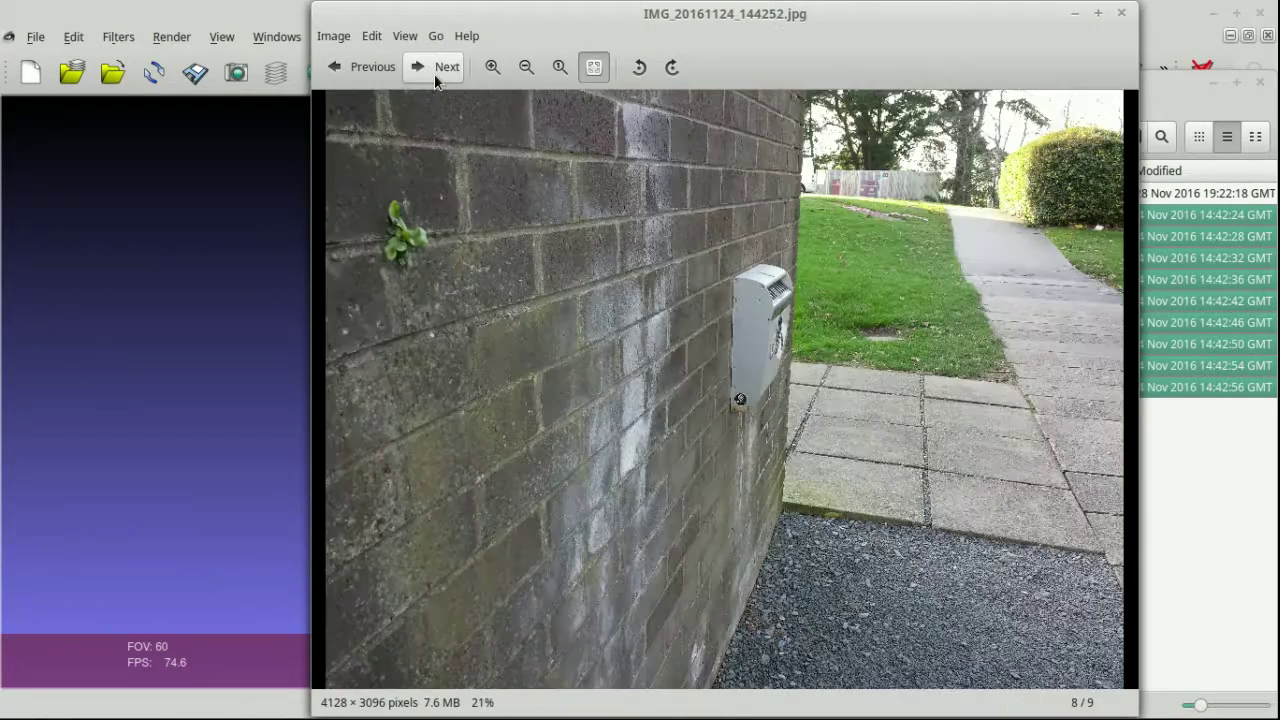
click(434, 74)
click(434, 74)
click(434, 74)
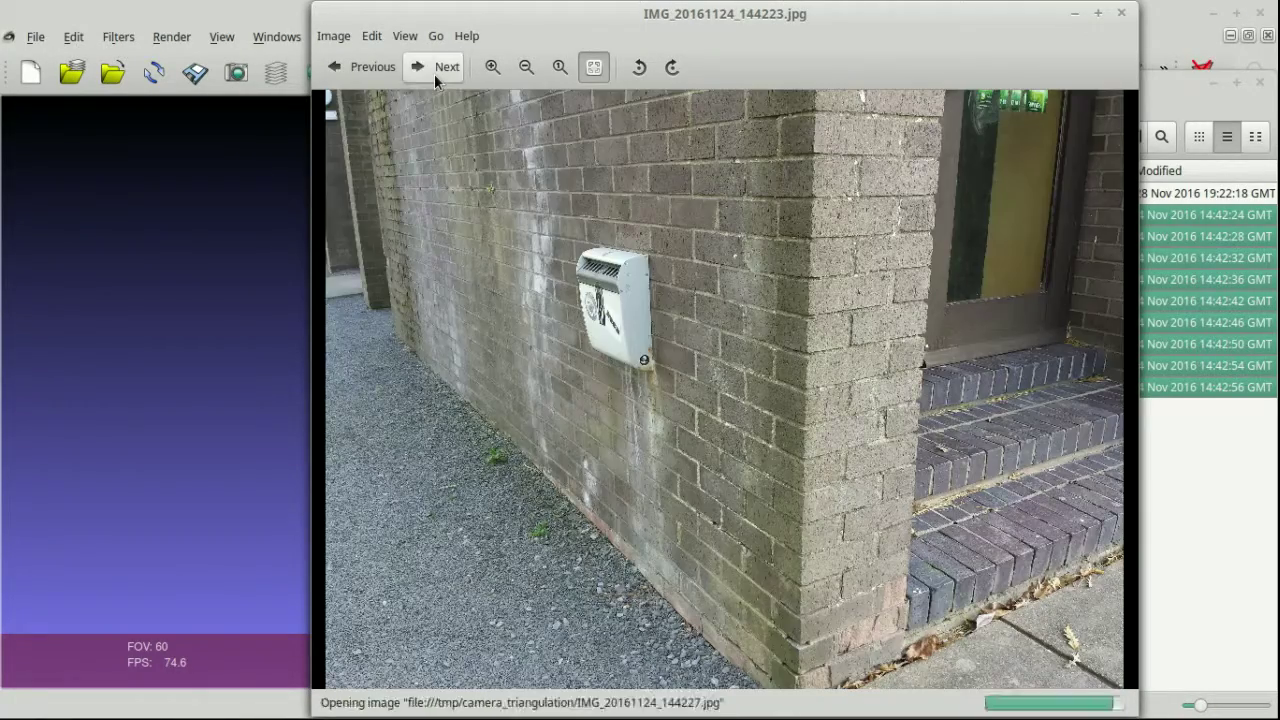
click(434, 74)
click(434, 74)
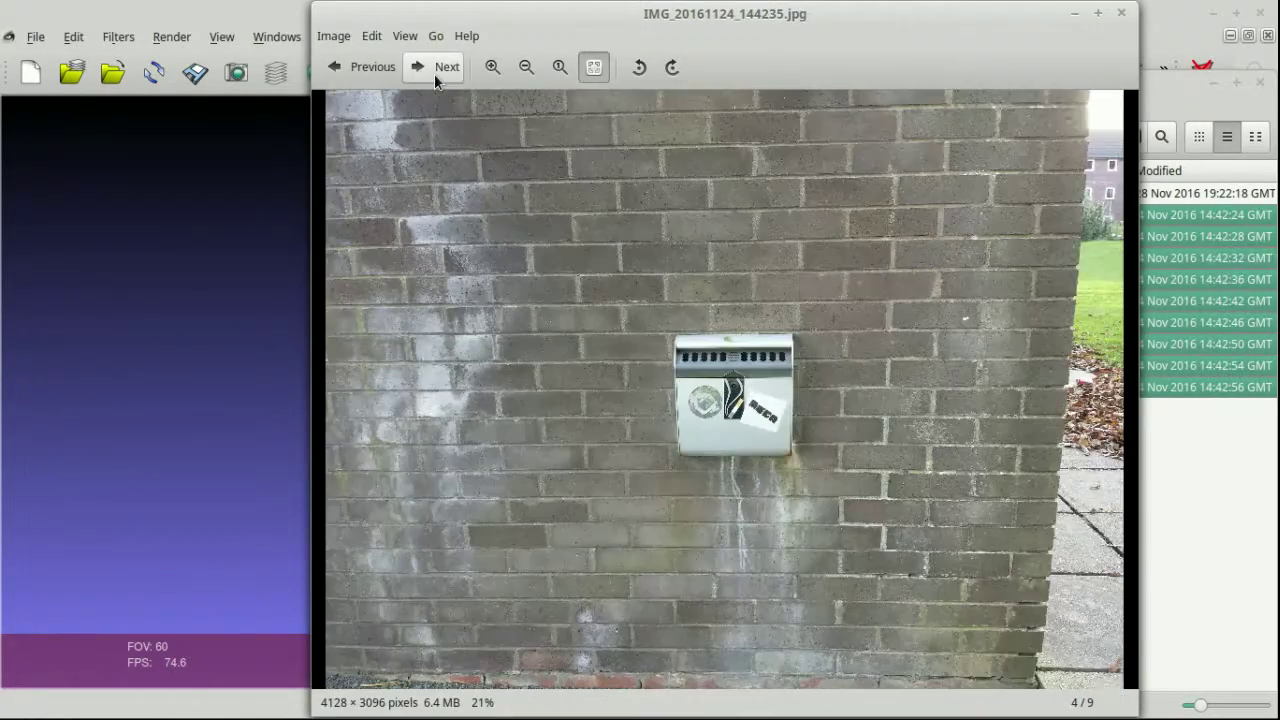
click(434, 74)
click(436, 72)
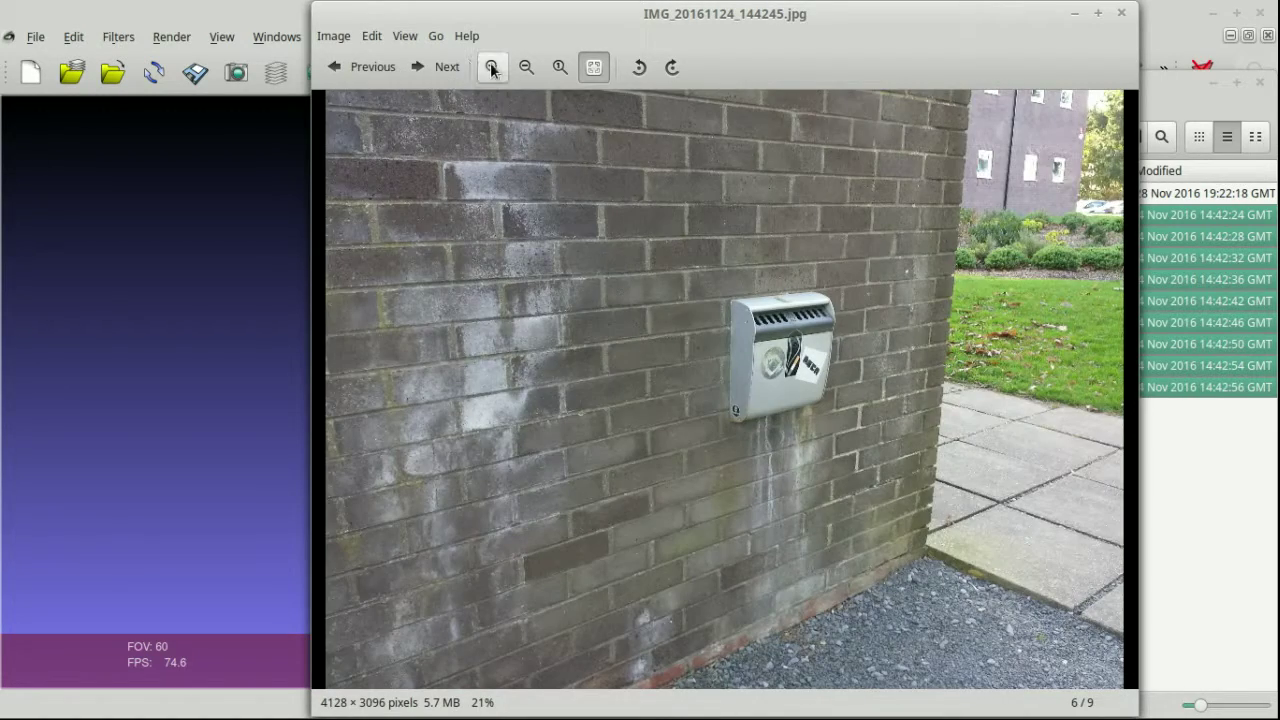
- Zoom the photo in to 200% to inspect the ashtray up close
click(491, 67)
click(491, 67)
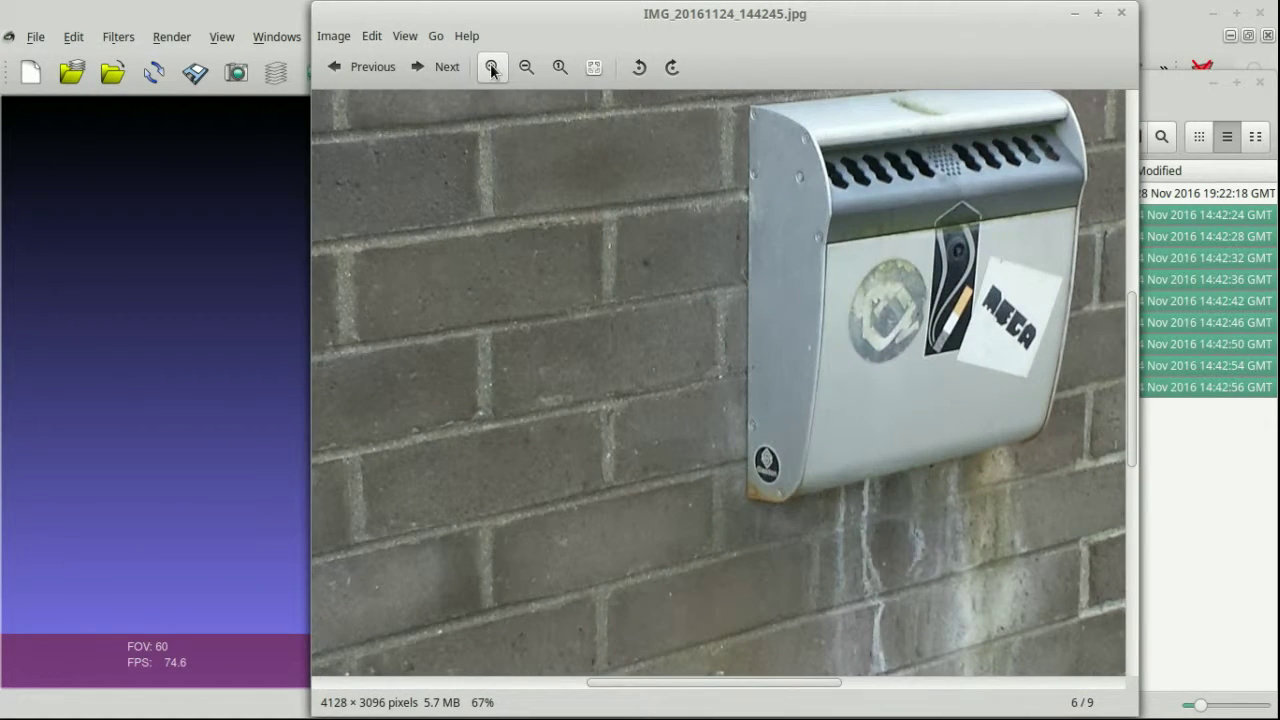
click(491, 67)
click(491, 67)
click(491, 67)
- Advance to the last photo, IMG_20161124_144255.jpg (9 of 9)
click(443, 69)
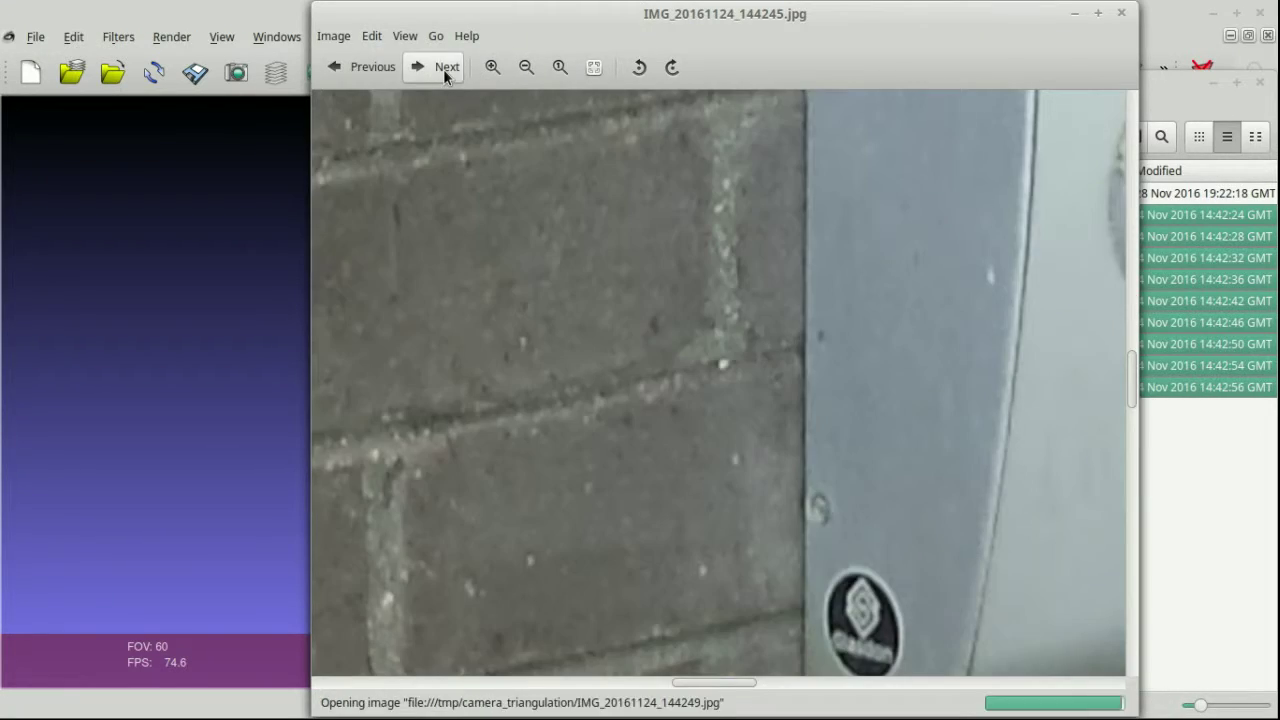
click(443, 69)
click(443, 69)
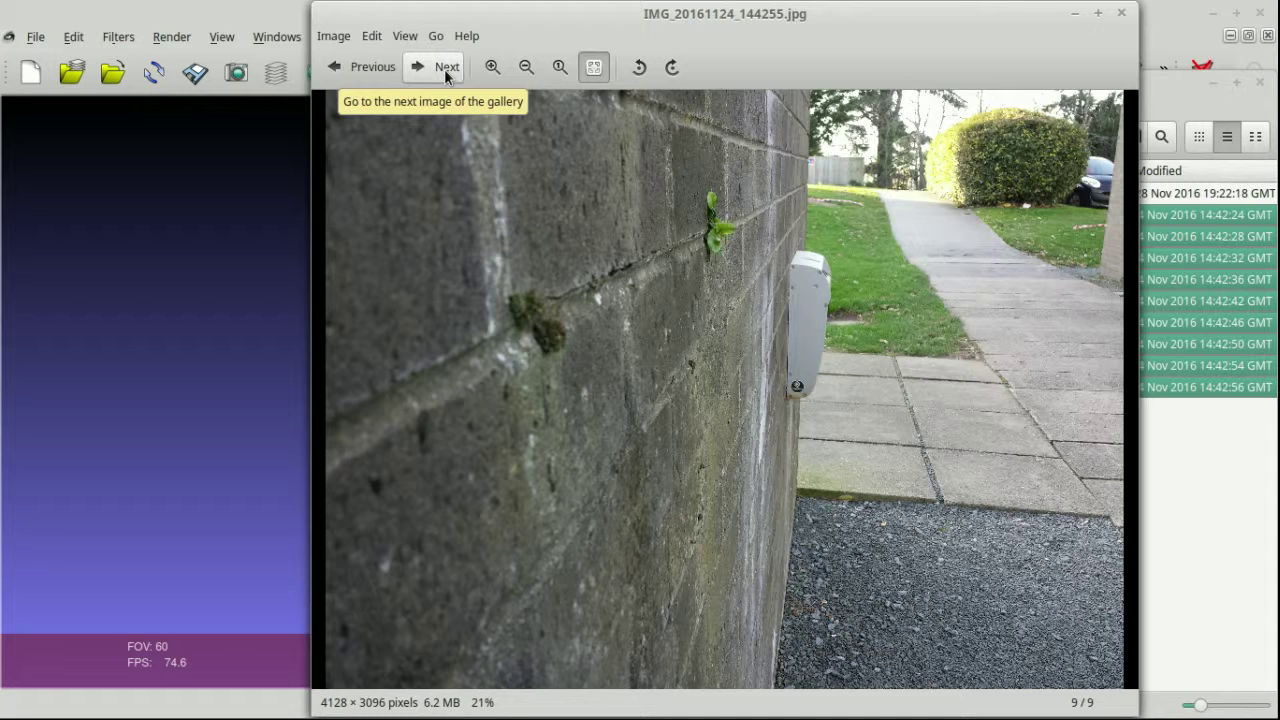
- Close the photo viewer and open cameraposition.PNG in a maximized image window
click(1121, 13)
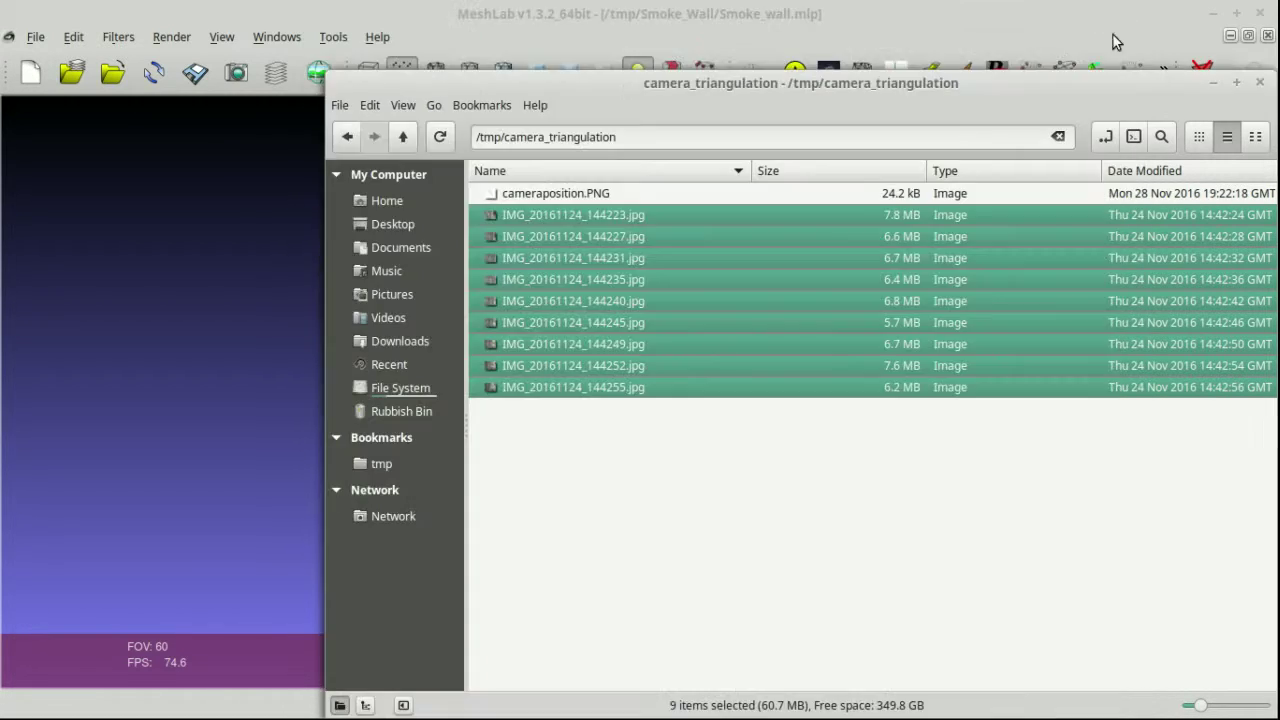
click(793, 195)
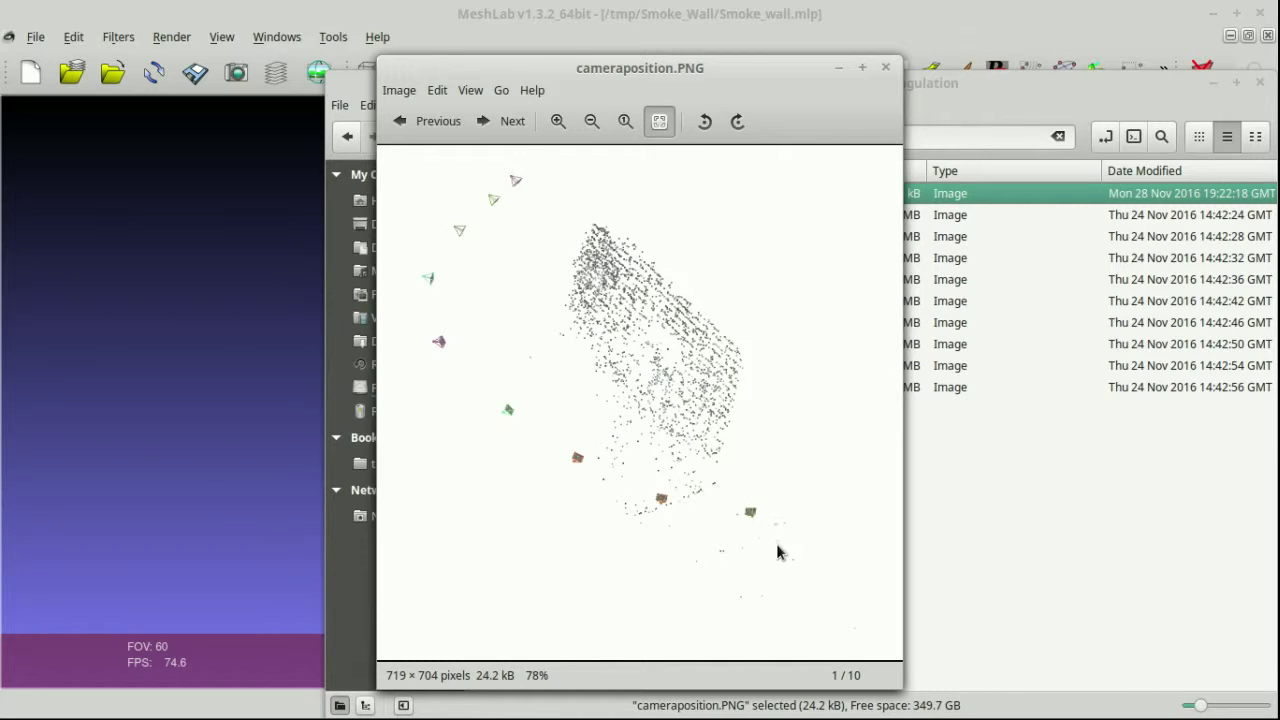
click(862, 68)
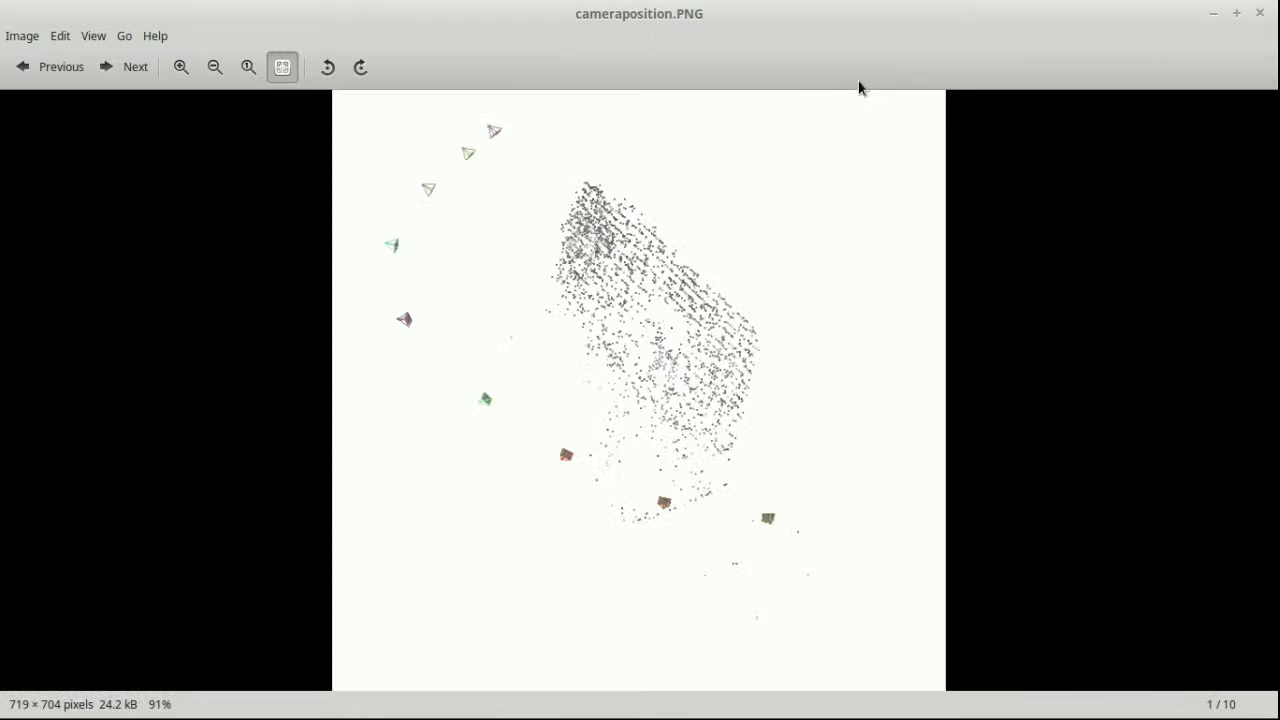
- Close the camera-position image, return to MeshLab and tilt the point cloud to show its top
click(1261, 13)
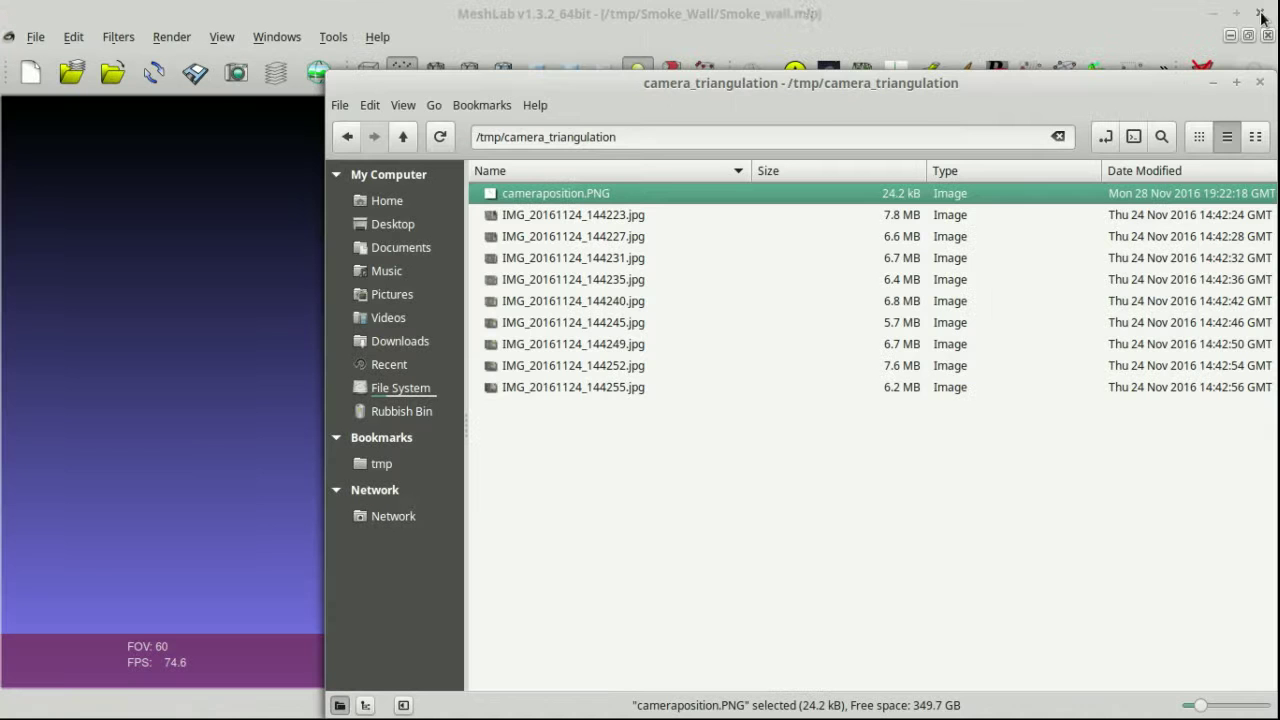
click(453, 13)
drag(634, 514, 661, 314)
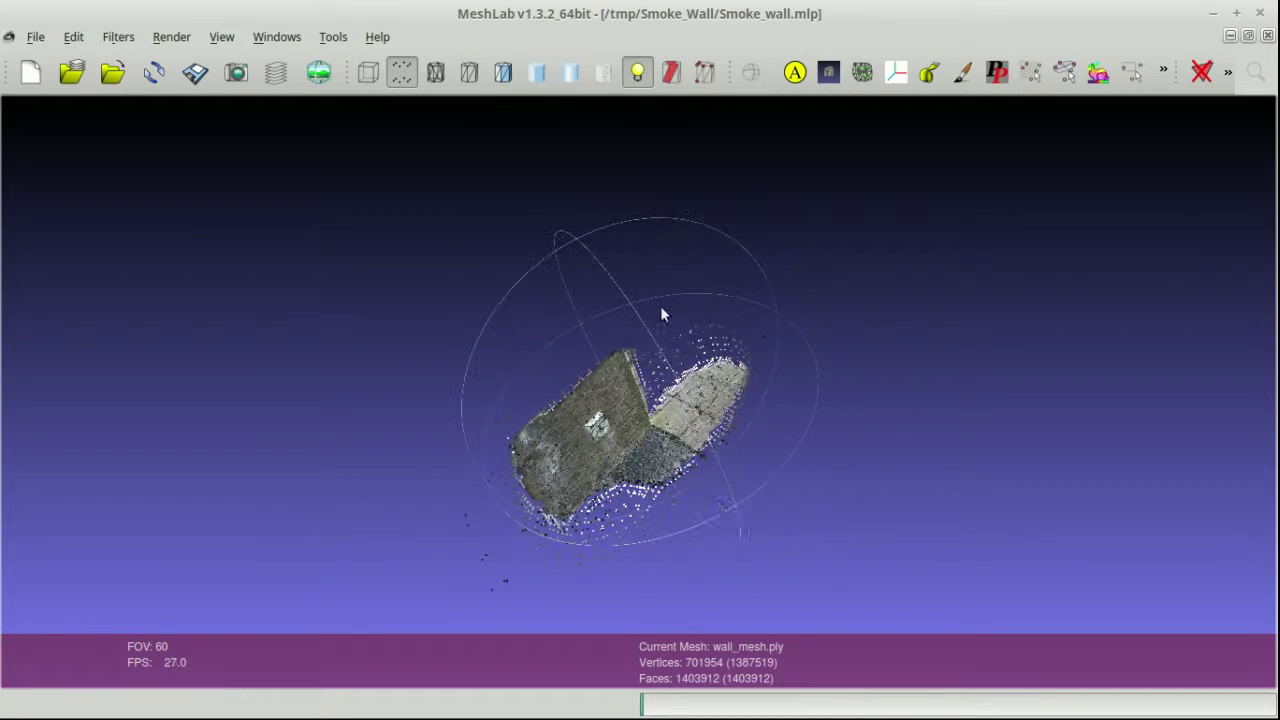
- Rotate the wall_mesh point cloud until the brick wall and ashtray face the camera and fill the view
drag(698, 572, 603, 517)
drag(550, 200, 502, 423)
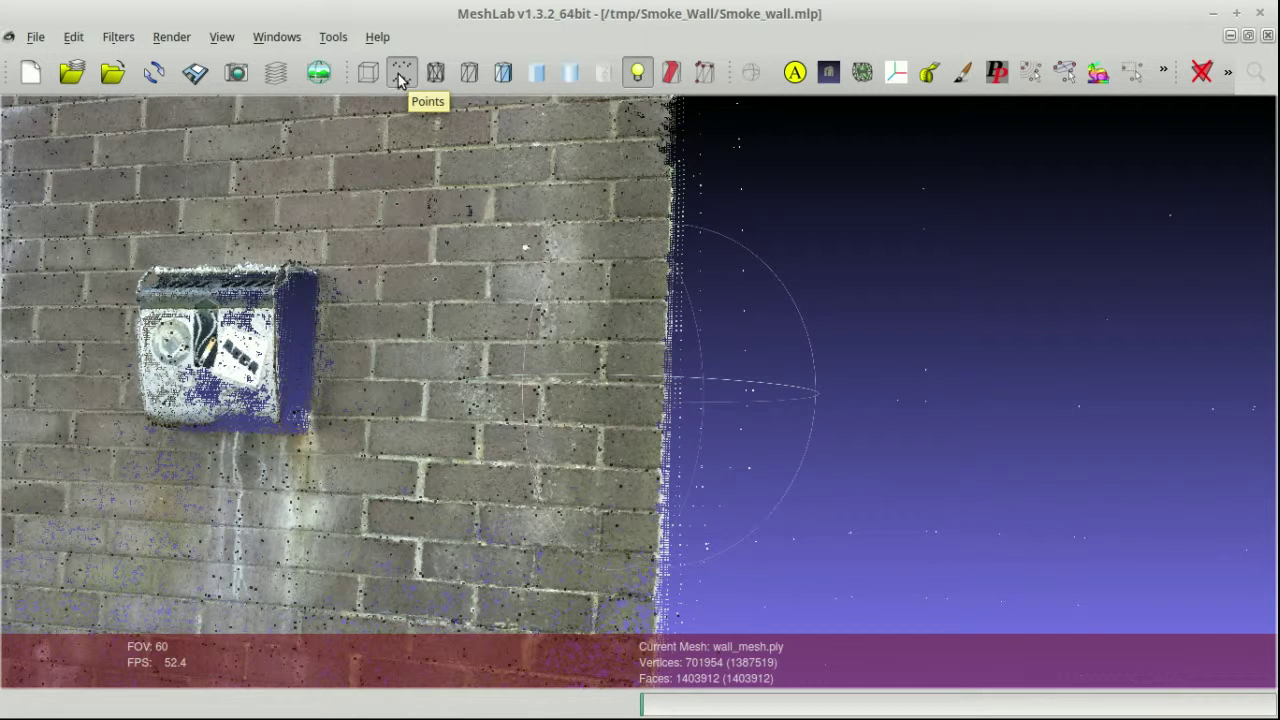
- Render wall_mesh as a wireframe, then rotate and zoom to view its triangle edges at an angle
click(435, 74)
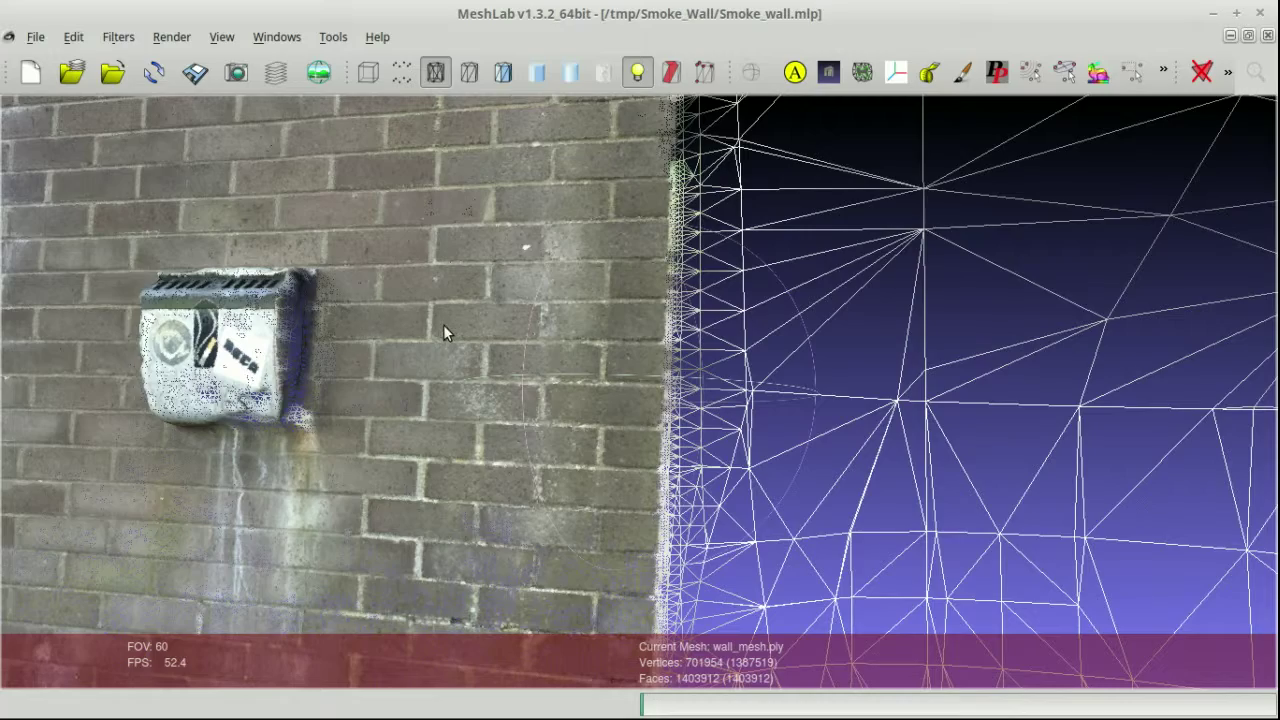
drag(443, 324, 393, 320)
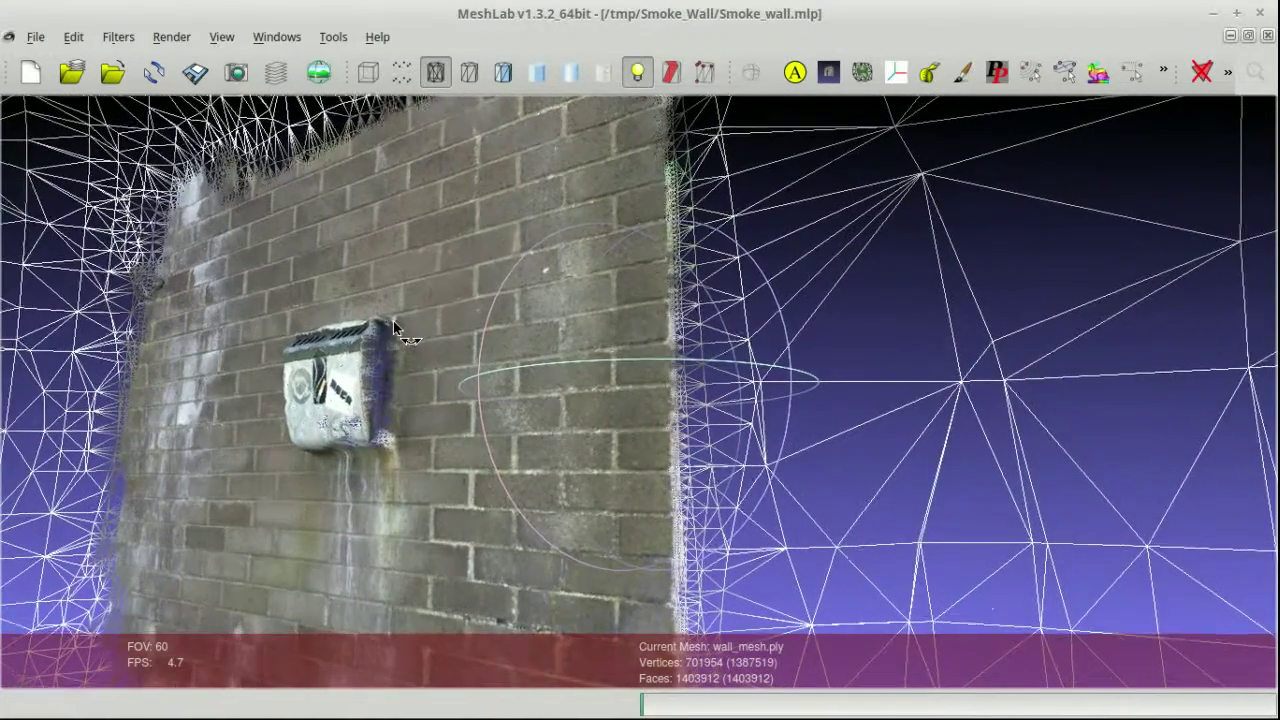
drag(395, 418, 454, 185)
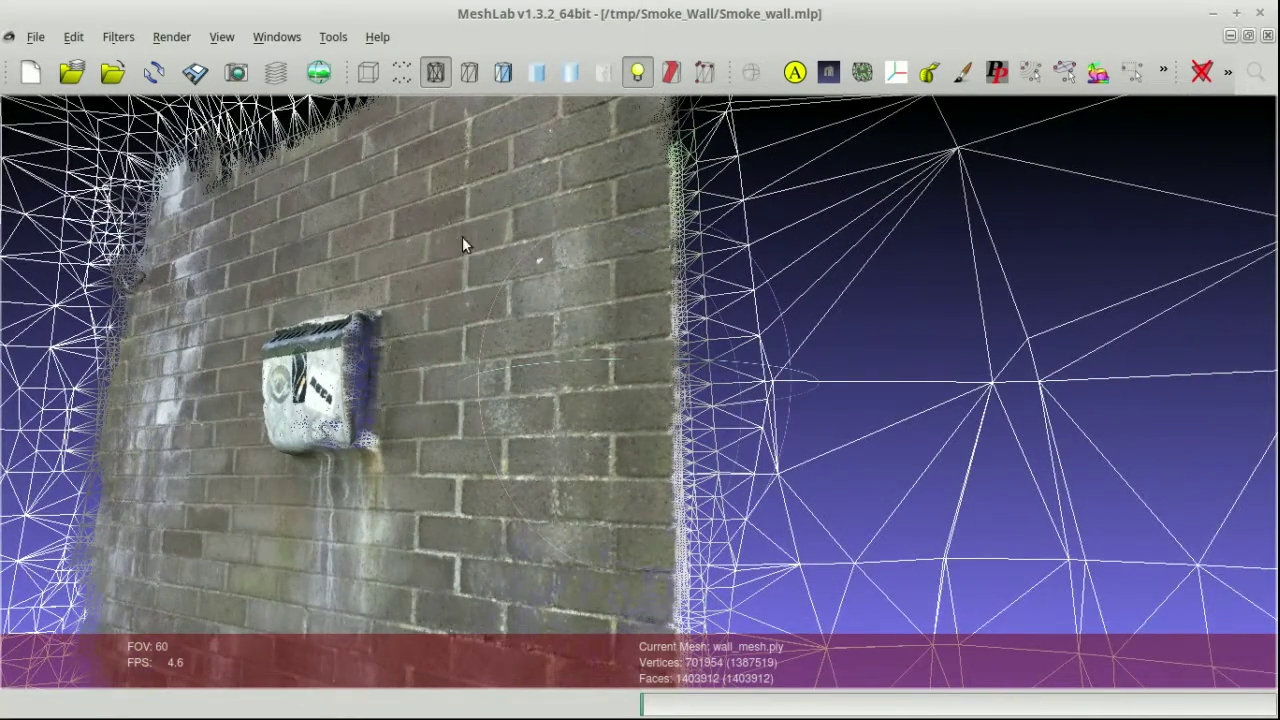
scroll(462, 236, up, 5)
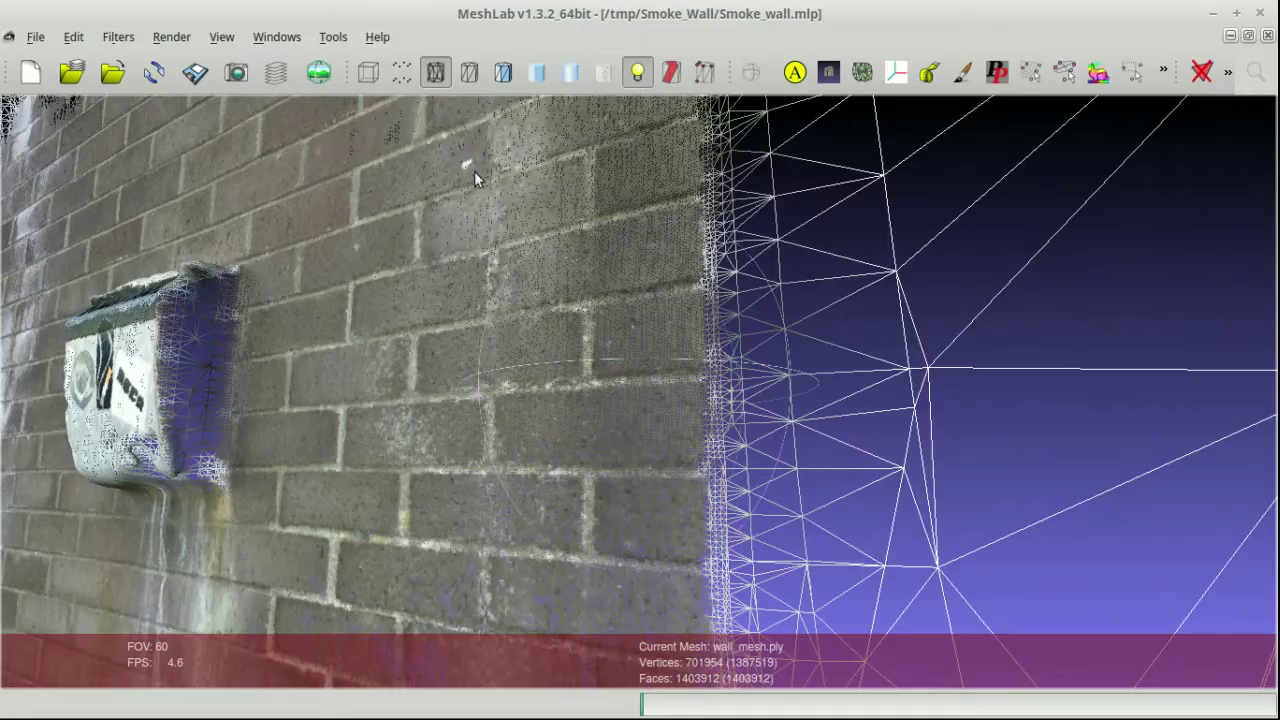
drag(474, 171, 556, 163)
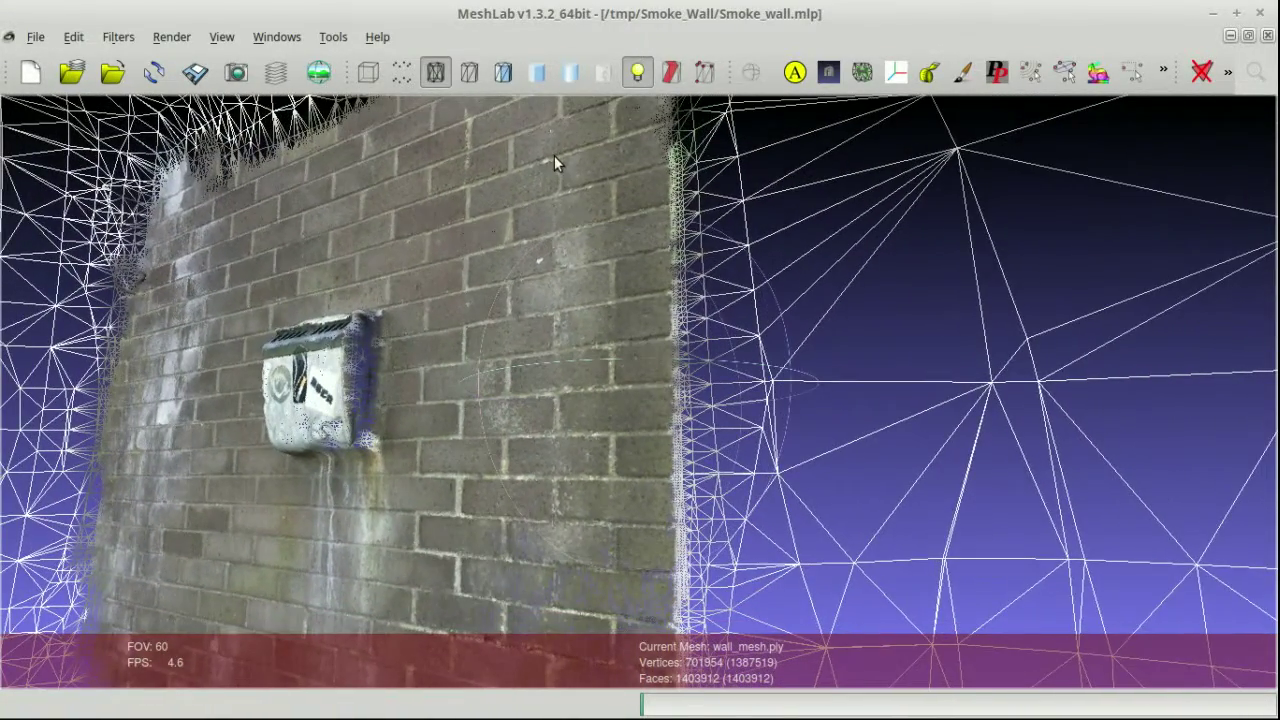
- Try Flat Lines, then settle on flat-shaded solid faces without edges, adjusting the view slightly
click(503, 84)
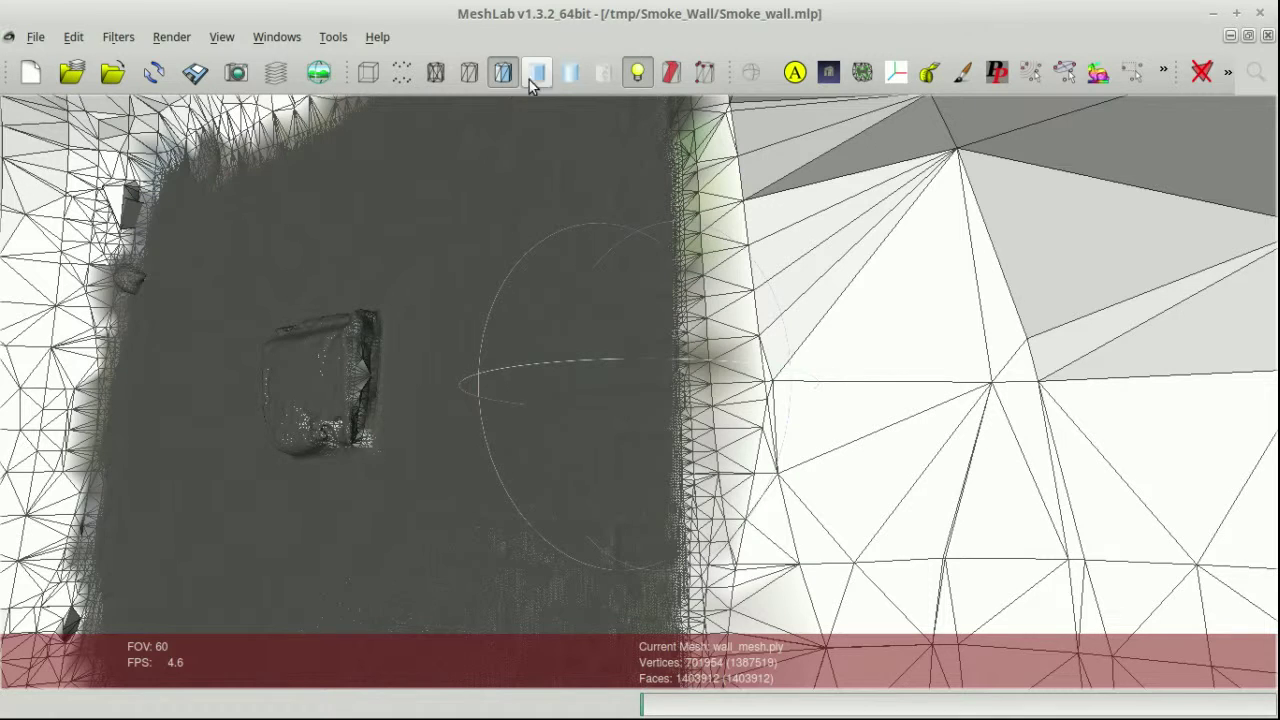
click(543, 79)
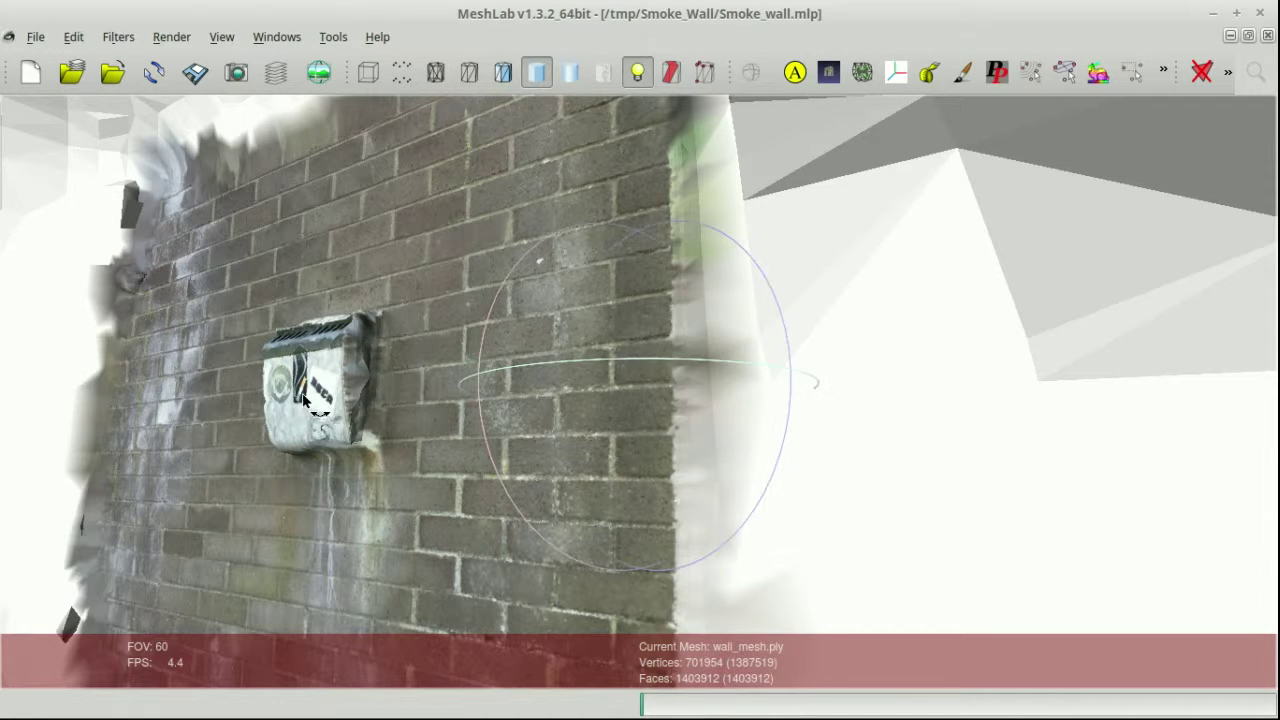
scroll(325, 395, up, 3)
mouse_move(341, 397)
mouse_down()
mouse_move(327, 385)
mouse_move(305, 398)
mouse_move(360, 380)
mouse_up()
- Toggle the mesh lighting off and on four times to compare, leaving it on
click(638, 75)
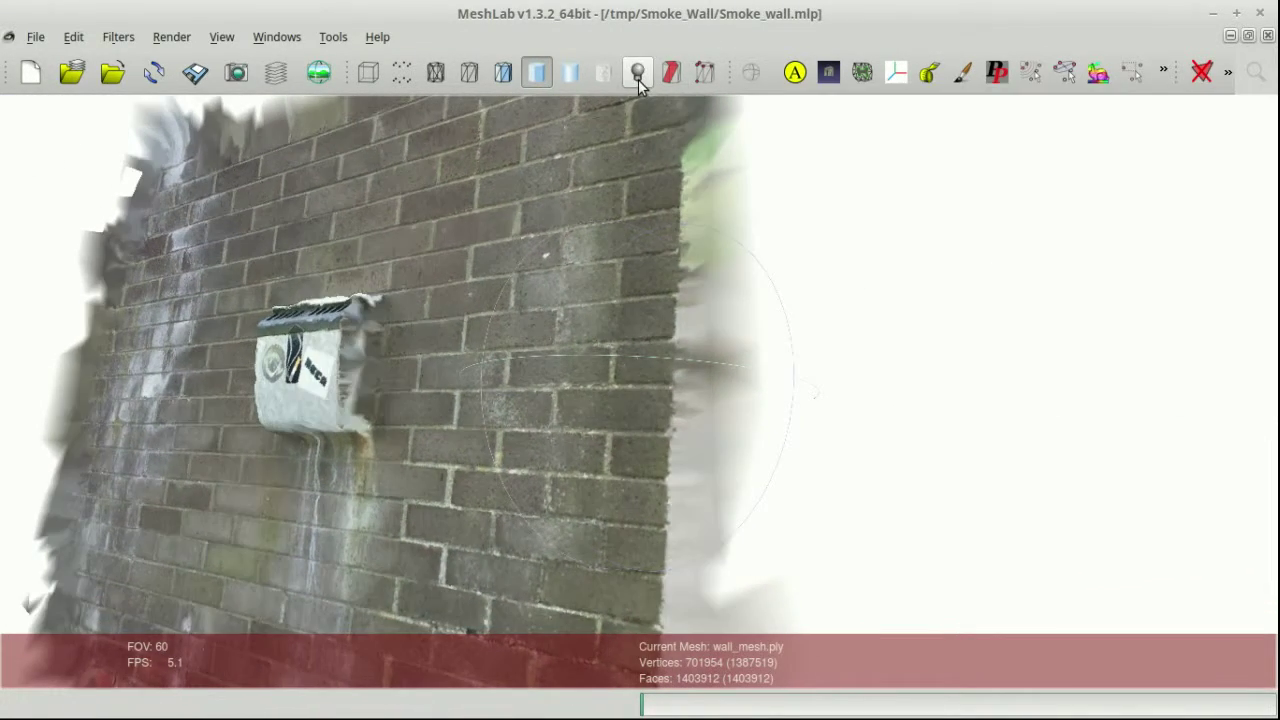
click(638, 76)
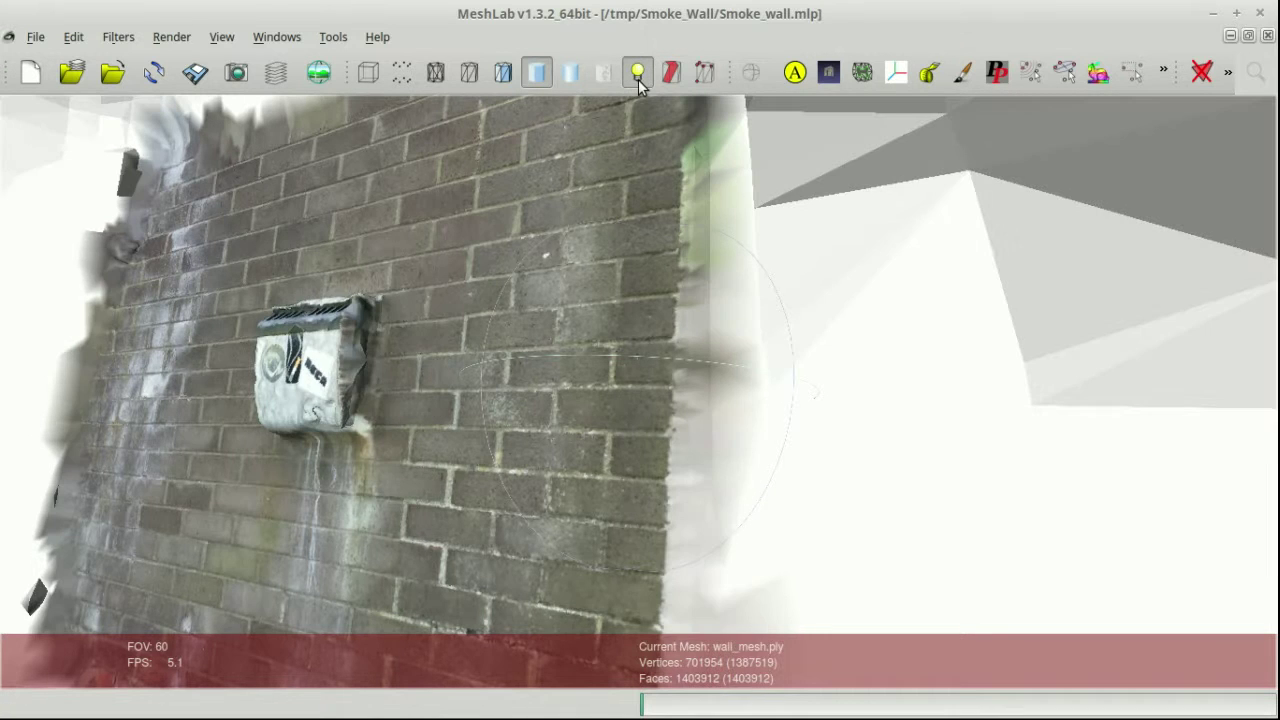
click(638, 75)
click(638, 75)
click(638, 78)
click(638, 78)
click(640, 75)
click(640, 75)
- Switch the mesh to smooth shading and keep lighting on after one more comparison
click(575, 78)
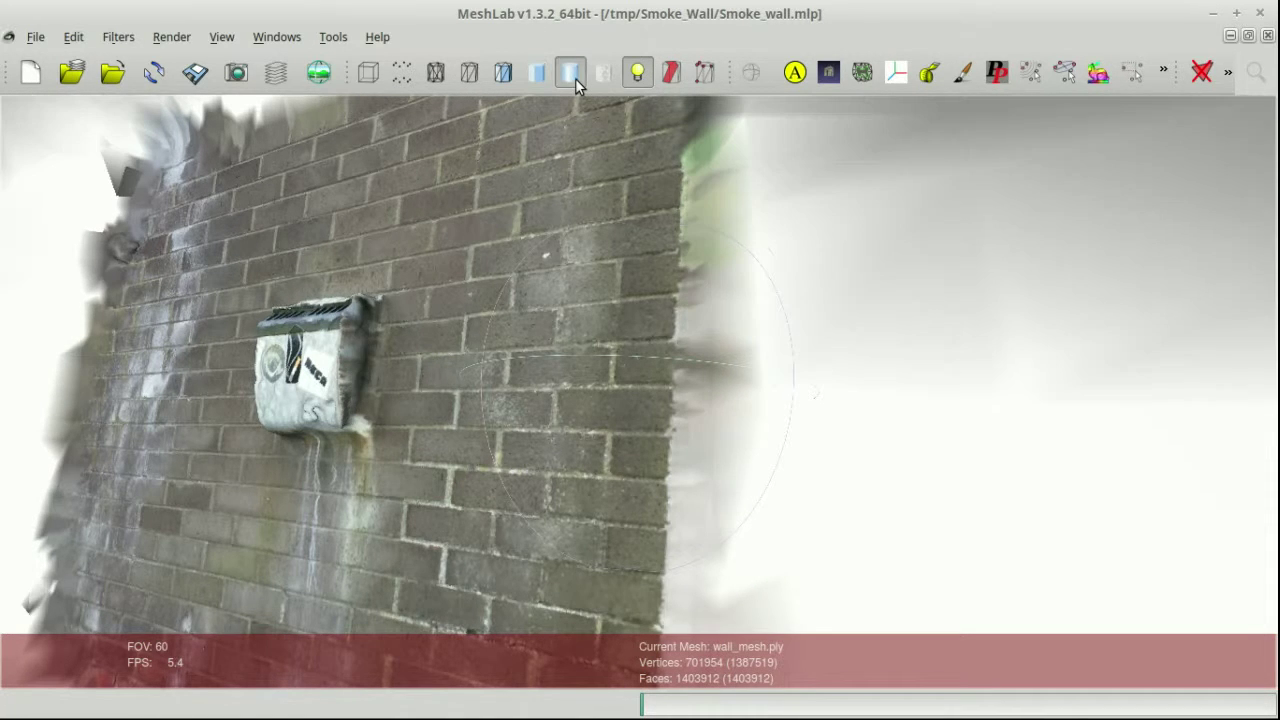
click(632, 79)
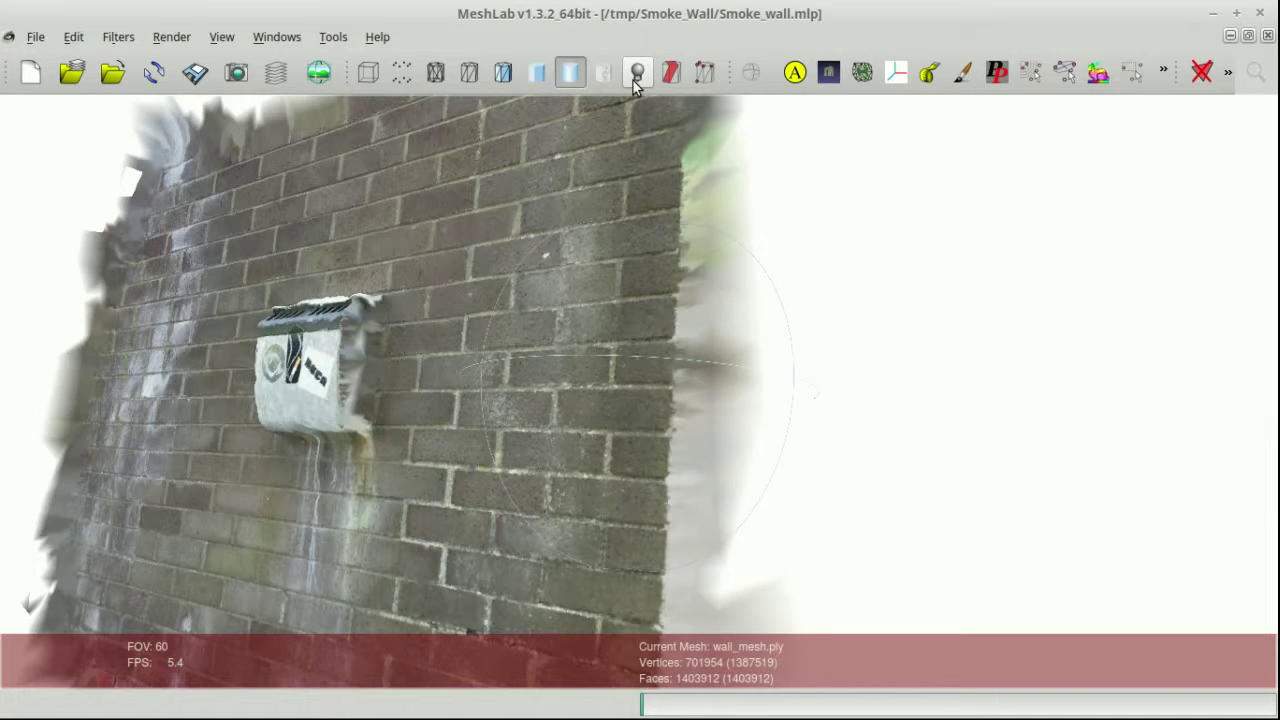
click(632, 79)
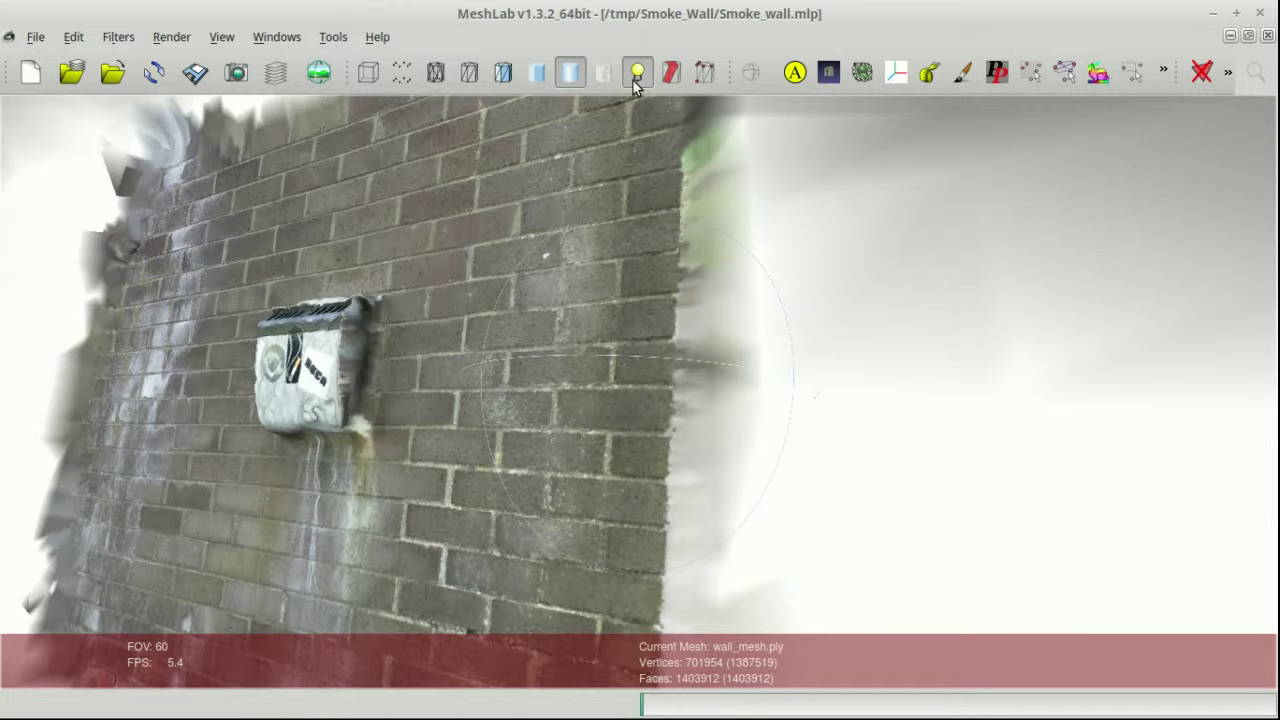